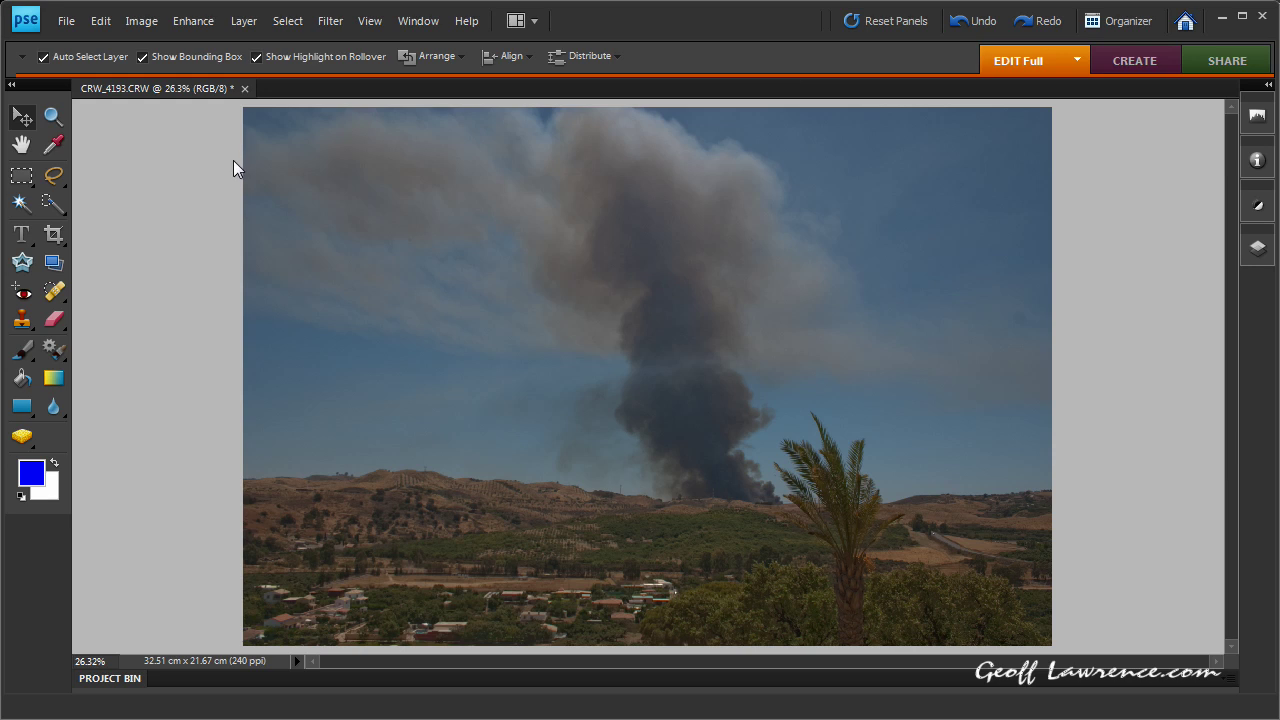
Bring up the Enhance > Adjust Lighting commands for the smoke-plume photo
click(190, 26)
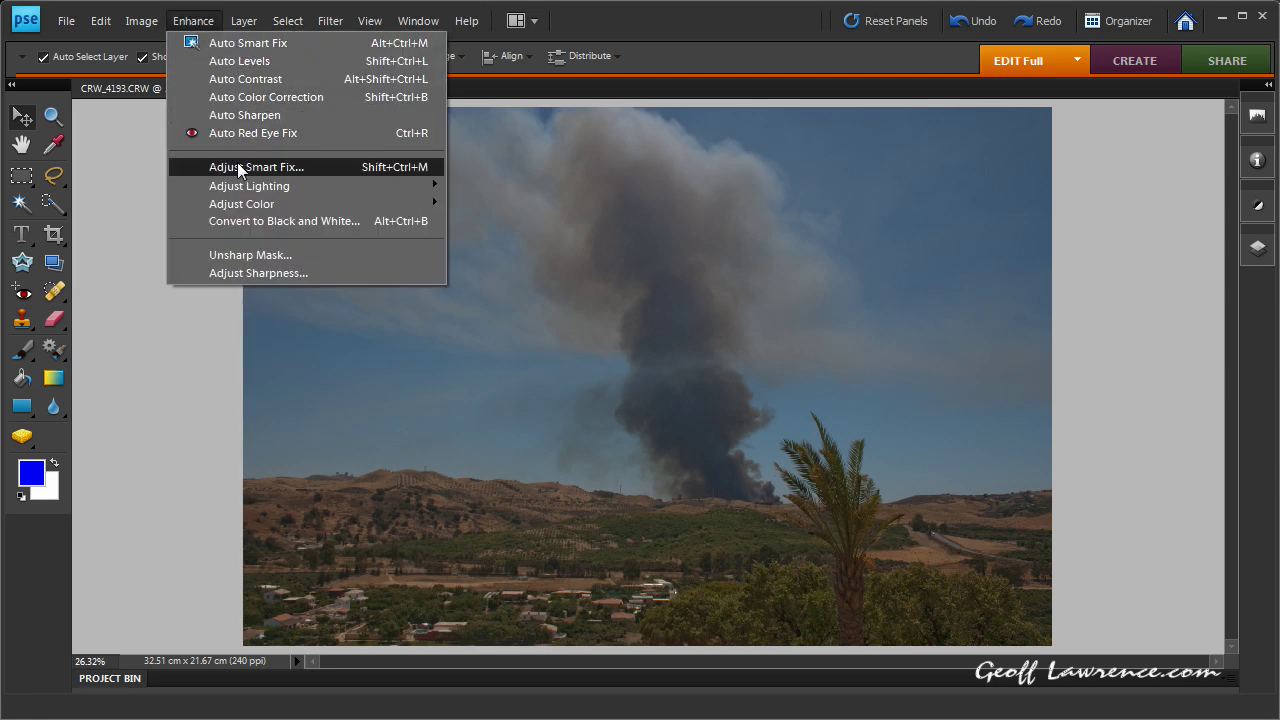
mouse_move(251, 190)
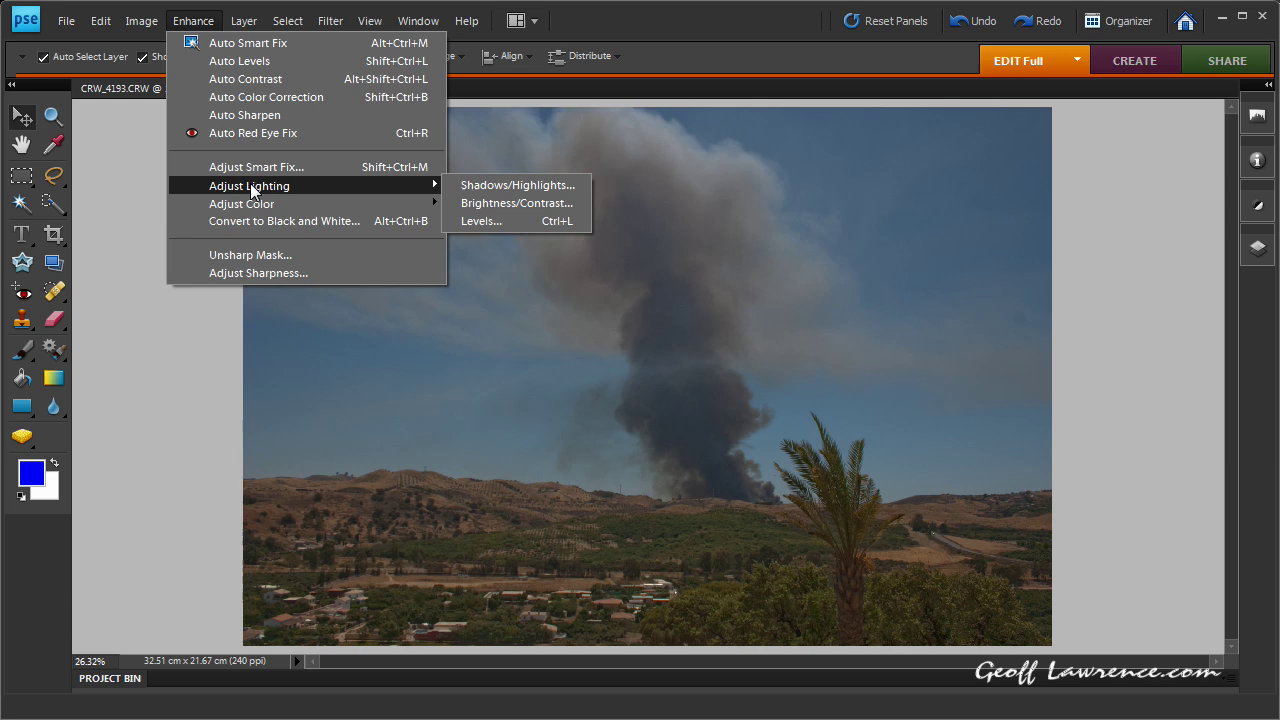
click(509, 223)
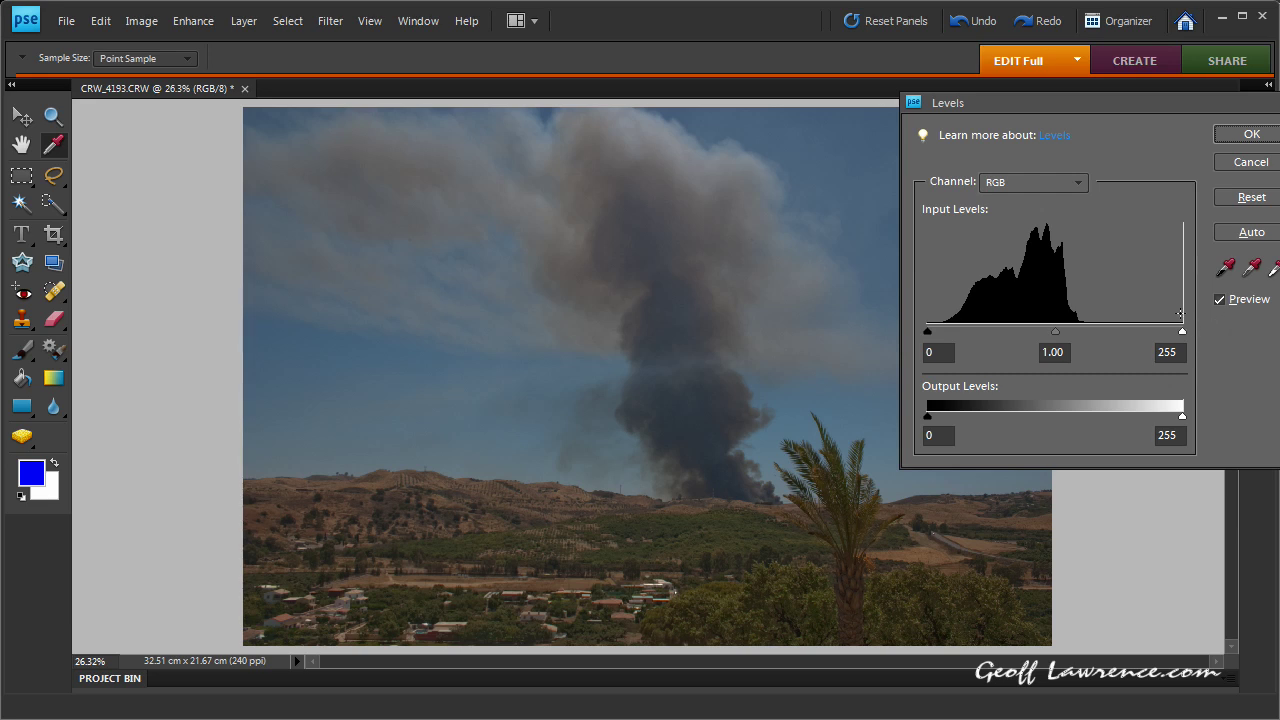
double_click(929, 352)
double_click(1178, 352)
Pull the white Input Levels slider in to 158 to brighten the photo and blue the sky
drag(1182, 332, 1086, 330)
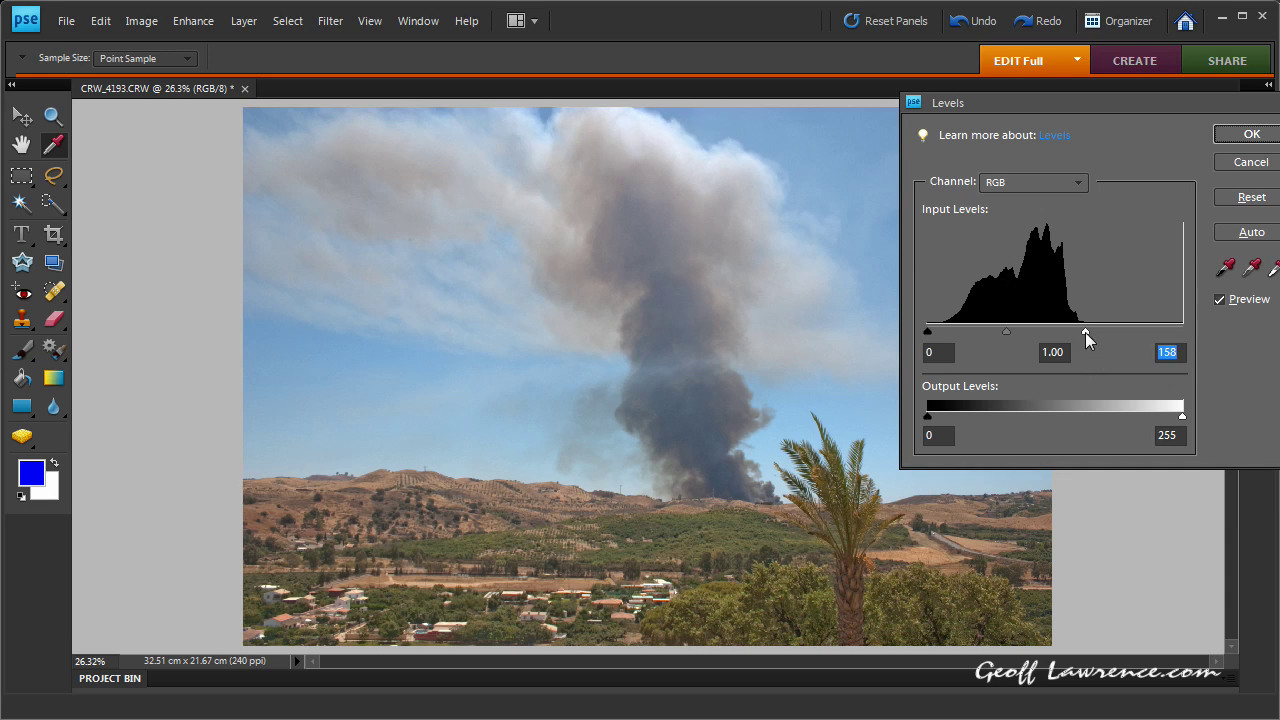
drag(1085, 332, 1057, 329)
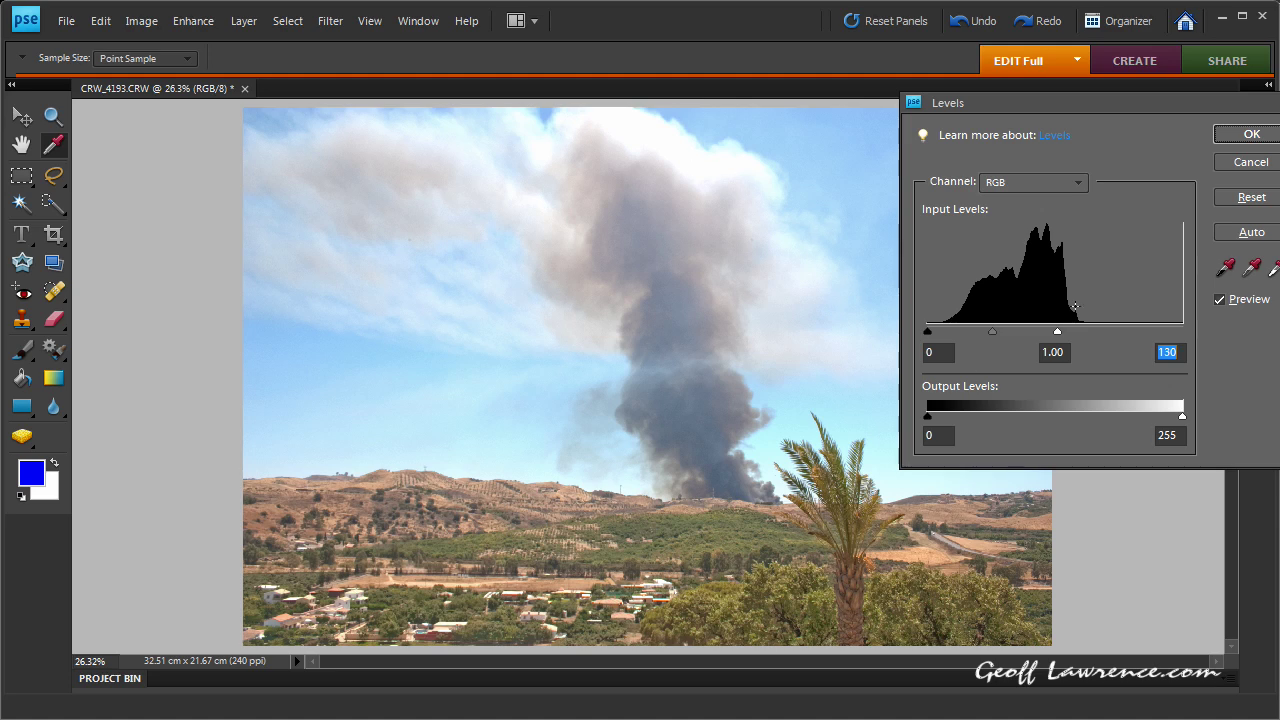
drag(1057, 333, 1085, 331)
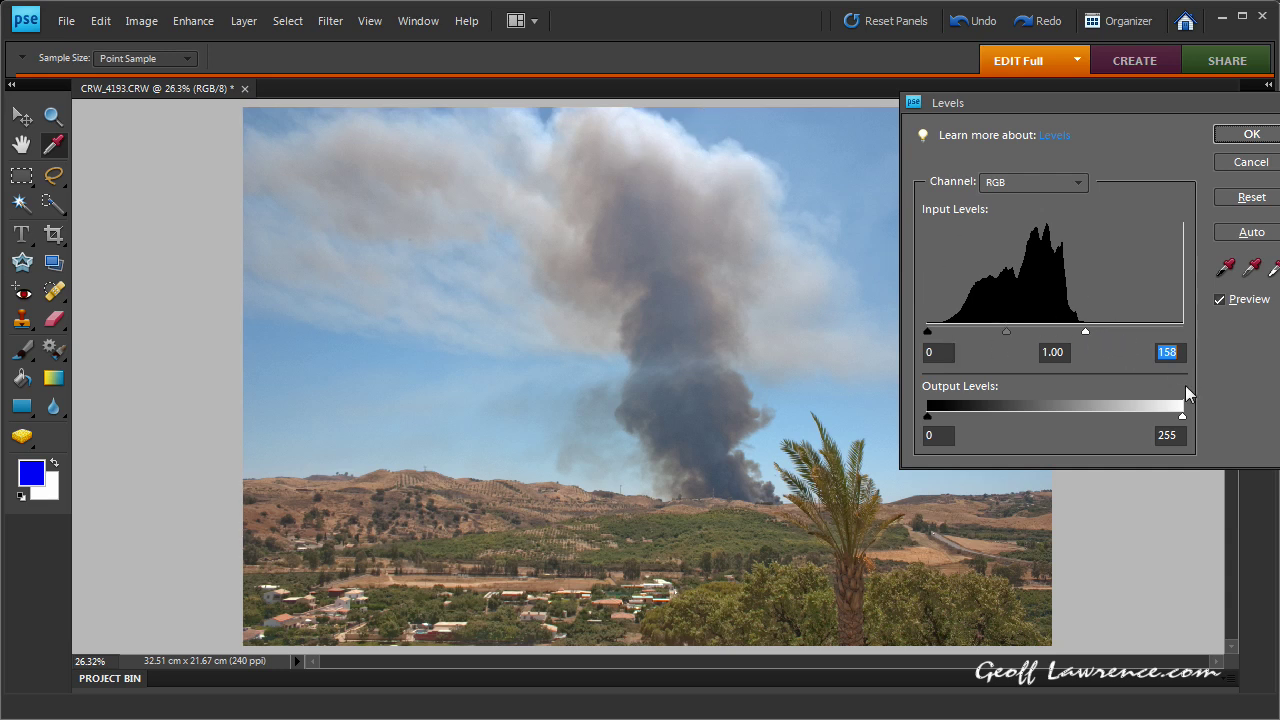
drag(1084, 332, 1061, 329)
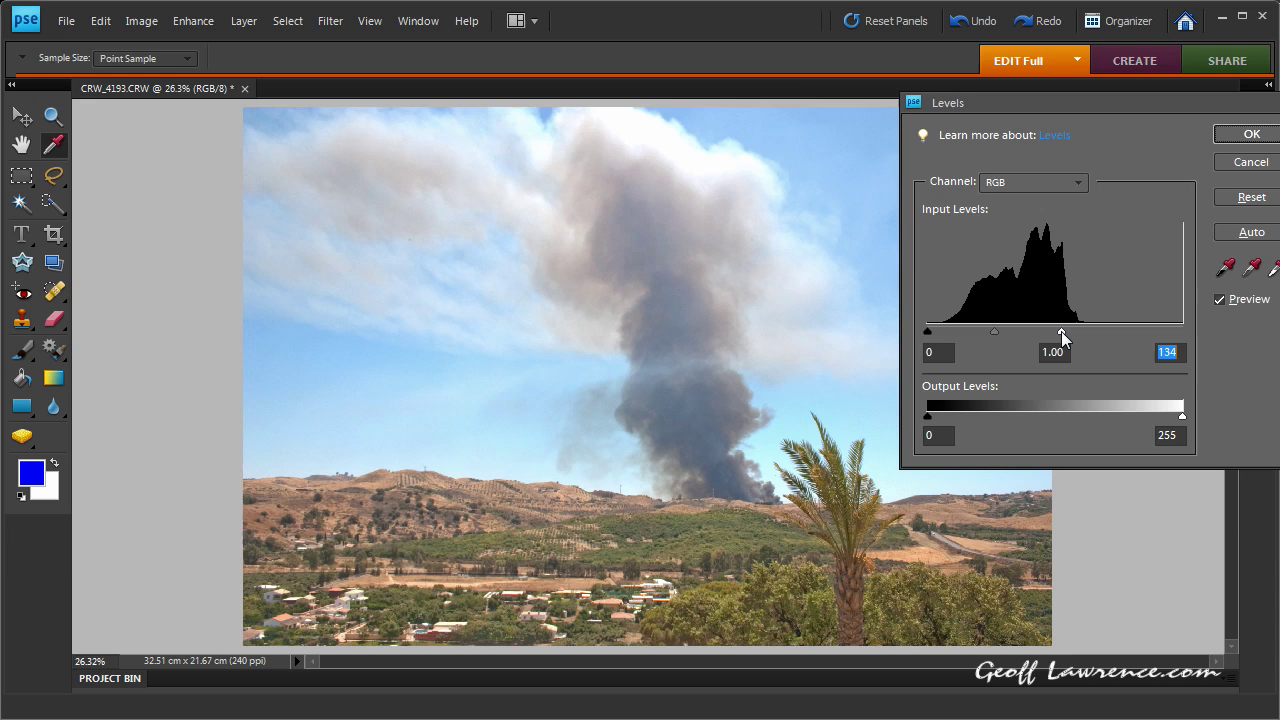
drag(1061, 331, 1063, 329)
drag(1063, 333, 1085, 333)
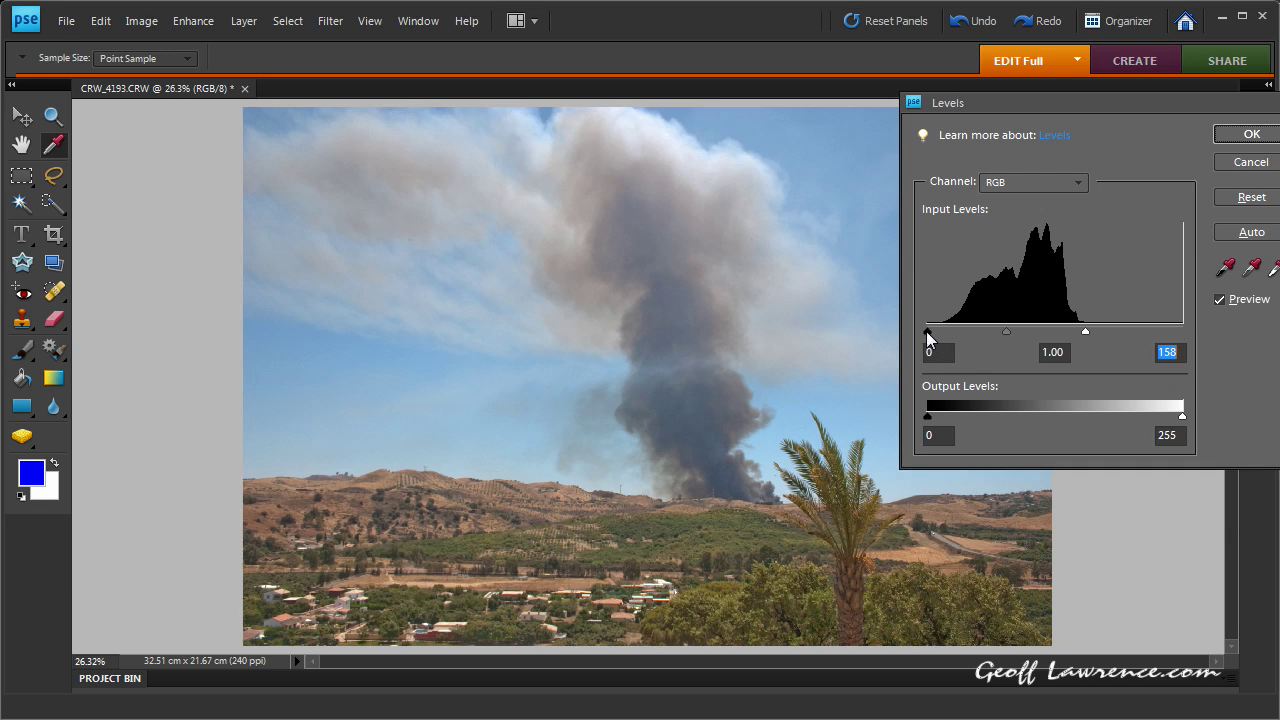
Raise the black input level to 15, deepening the landscape's shadows
drag(926, 331, 942, 328)
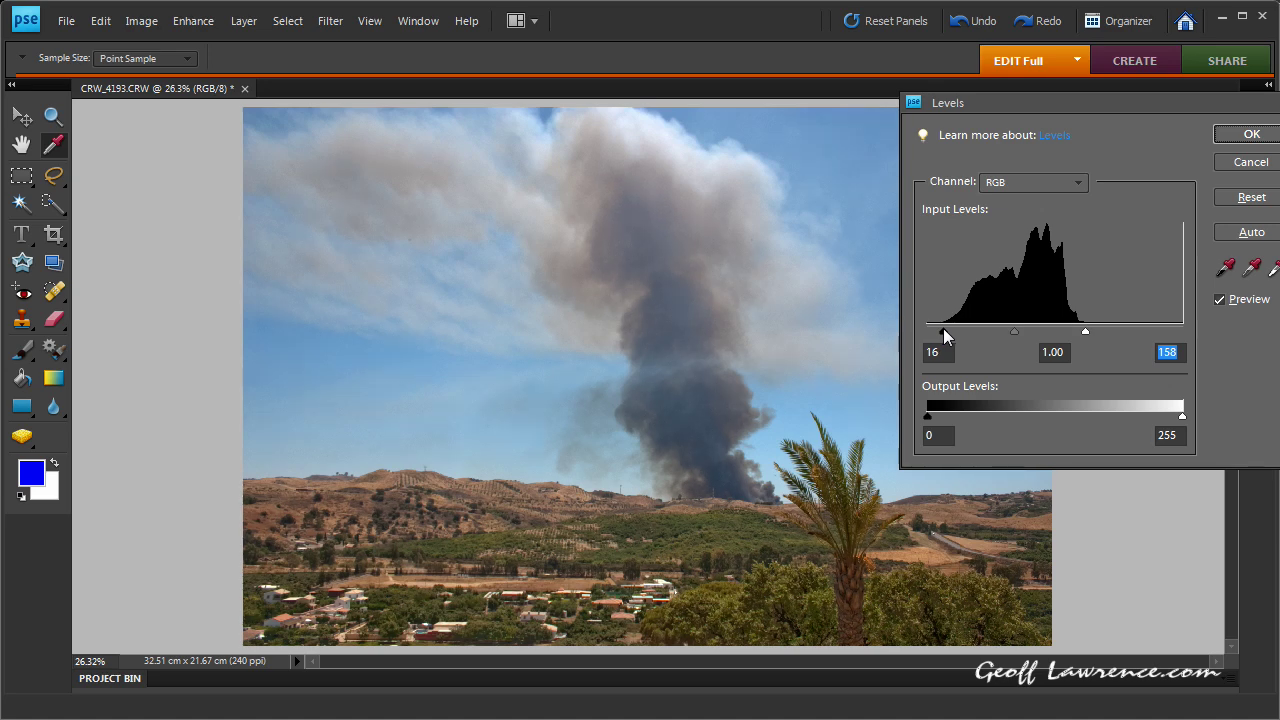
click(943, 330)
mouse_move(942, 329)
mouse_down()
mouse_move(978, 327)
mouse_move(943, 329)
mouse_up()
Test nearby white input levels, leaving the white point at 157
mouse_move(1086, 332)
mouse_down()
mouse_move(1129, 330)
mouse_move(1085, 331)
mouse_up()
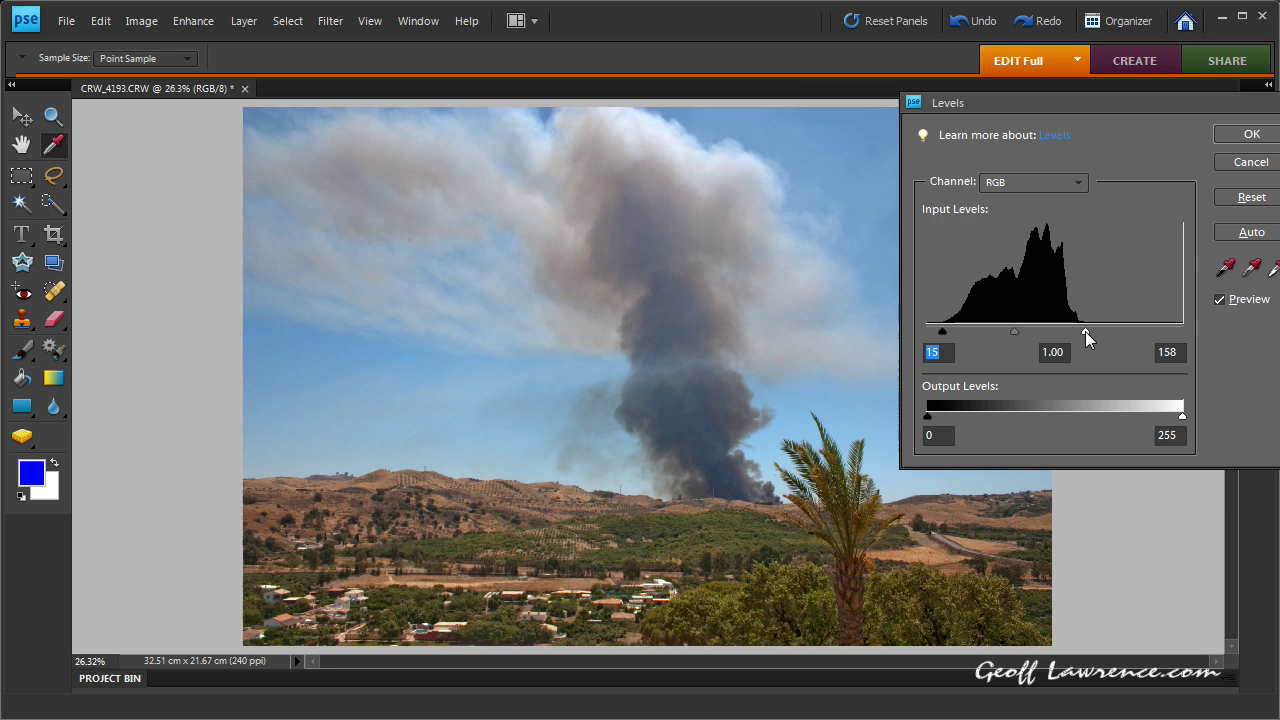
click(1085, 331)
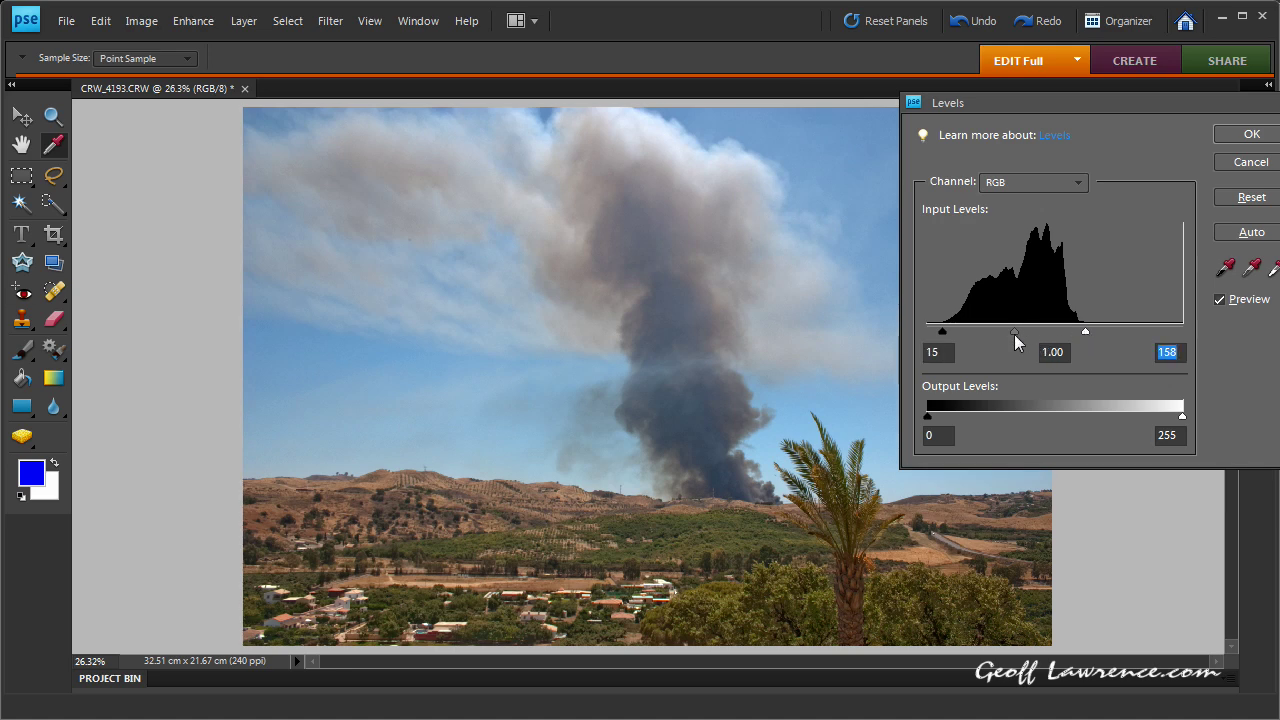
mouse_move(1088, 331)
mouse_down()
mouse_move(1175, 327)
mouse_move(1084, 330)
mouse_up()
click(1064, 352)
mouse_move(1084, 331)
mouse_down()
mouse_move(1131, 331)
mouse_move(1084, 330)
mouse_up()
Try lighter (gamma 1.32) and darker midtones, then return the midtone to 1.00
drag(1012, 331, 987, 329)
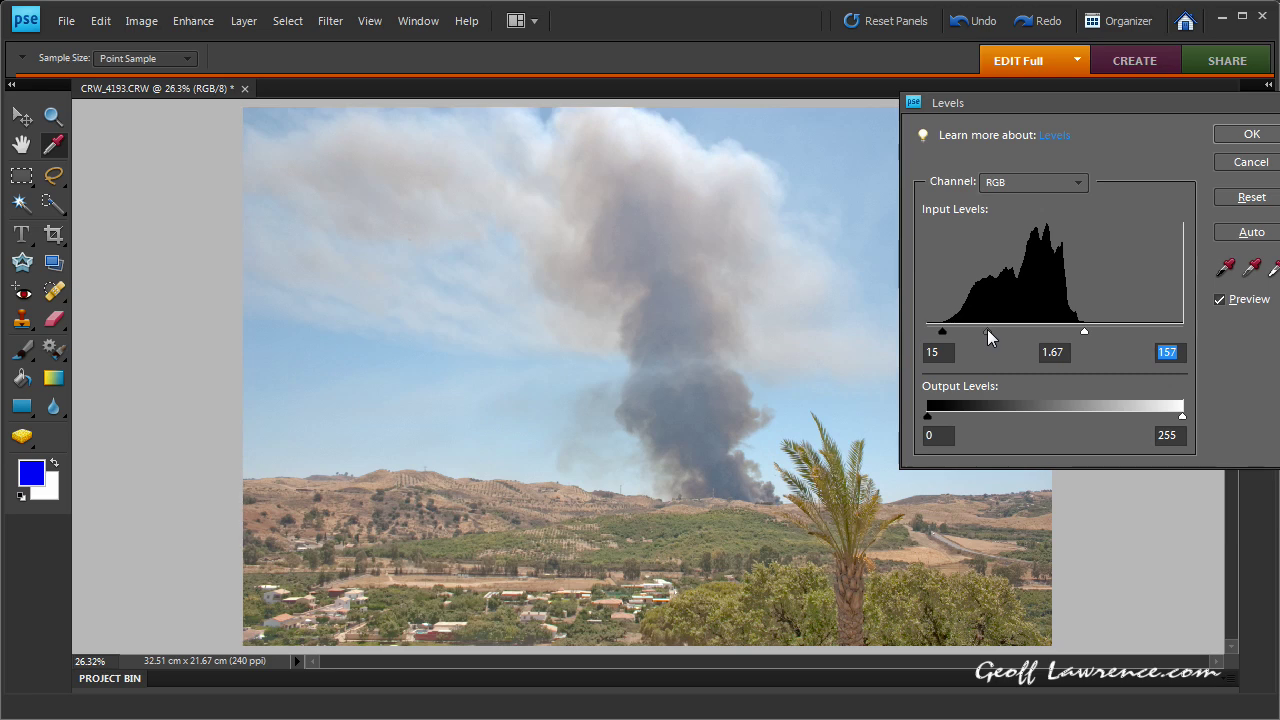
drag(987, 329, 1034, 327)
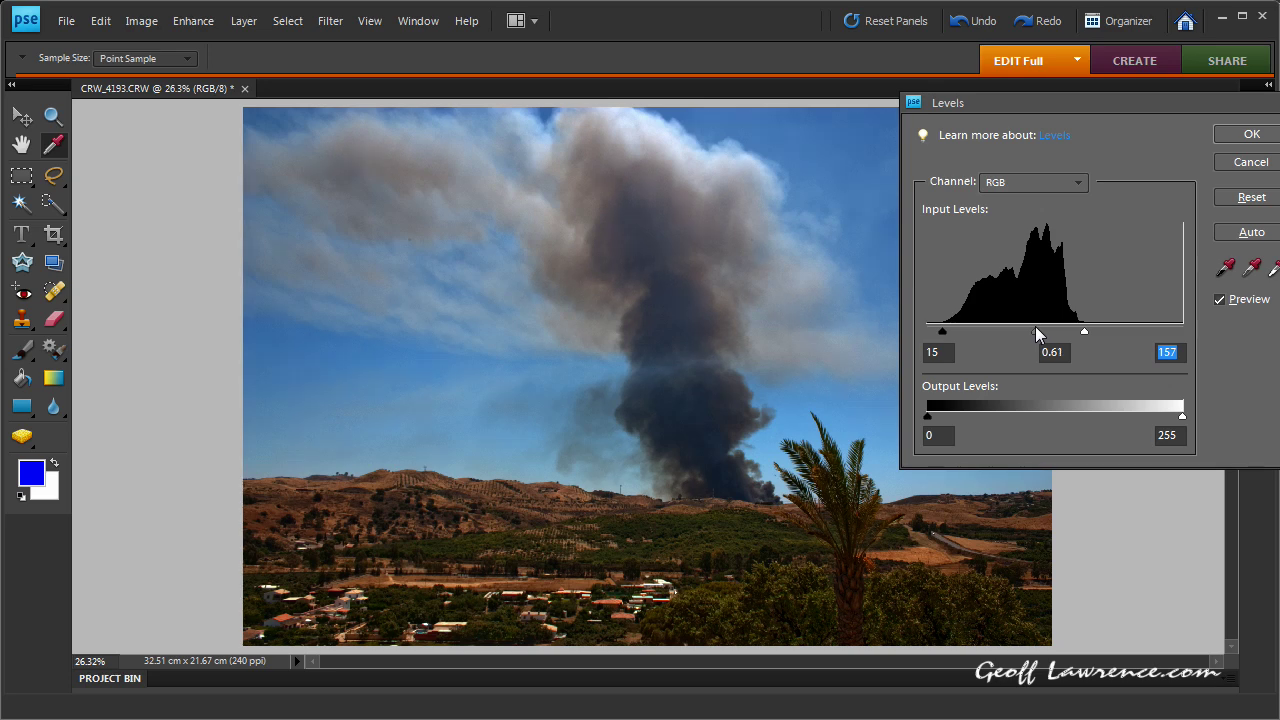
drag(1035, 326, 1013, 324)
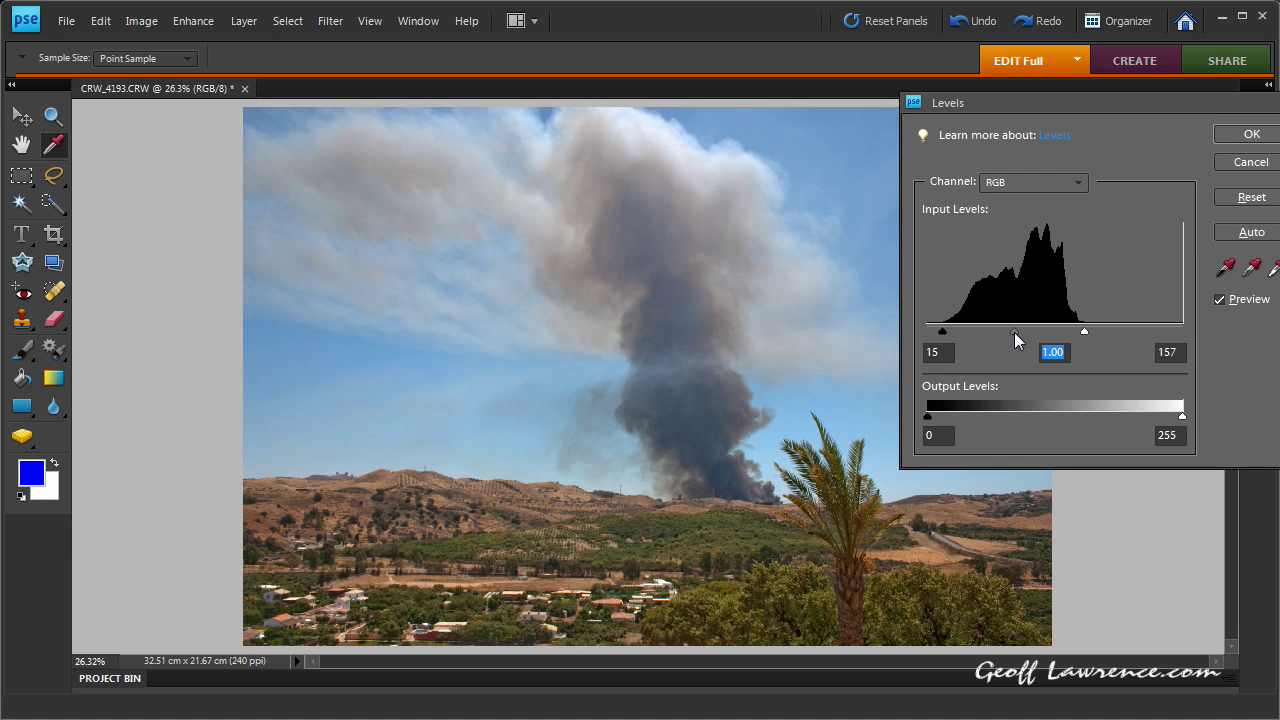
Set the midtone to 0.88 and toggle Preview off and on to compare before and after
drag(1015, 332, 1019, 331)
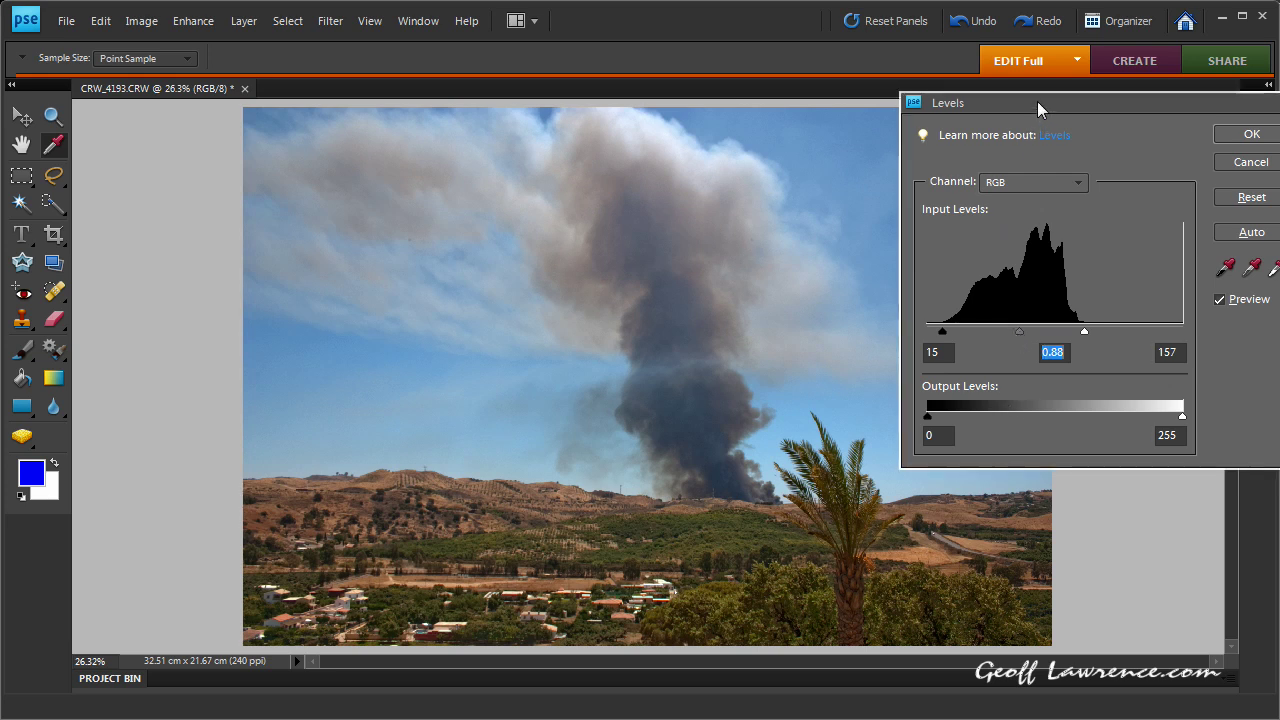
drag(1037, 101, 1052, 109)
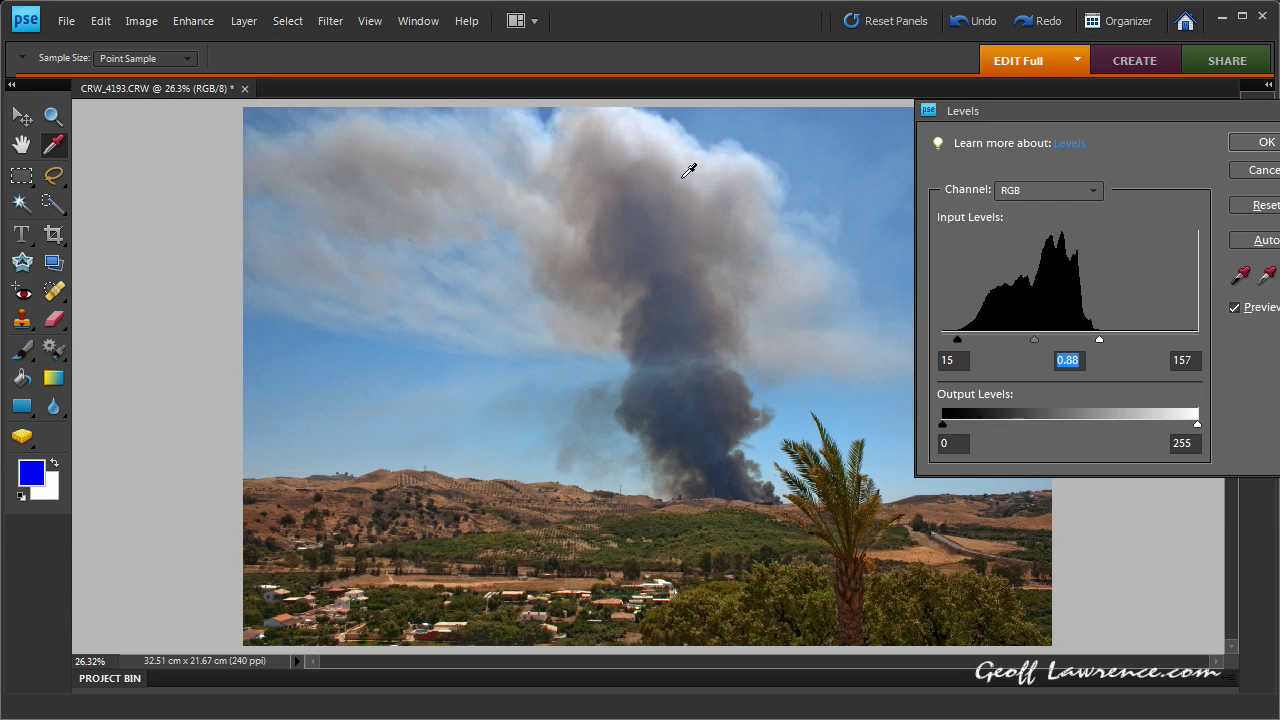
click(1235, 309)
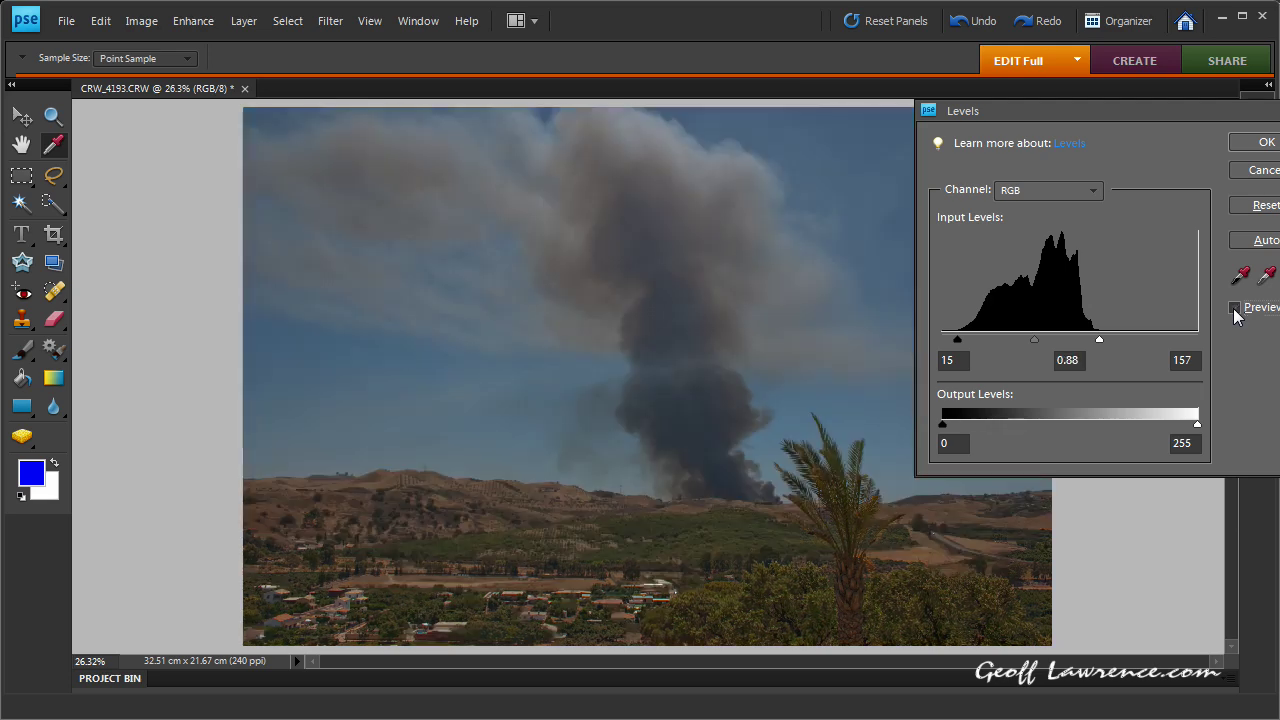
click(1236, 316)
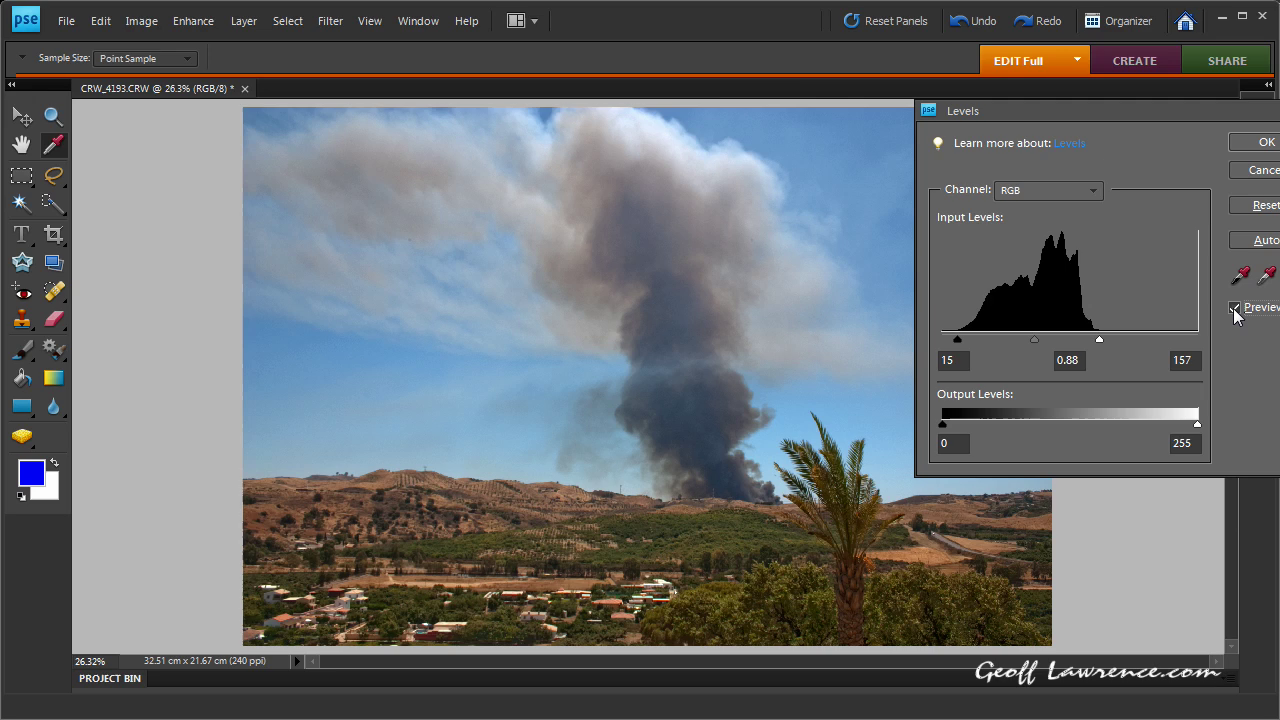
click(1236, 316)
click(1236, 316)
Commit the Levels correction, then reopen Levels to see the full-range histogram
click(1274, 145)
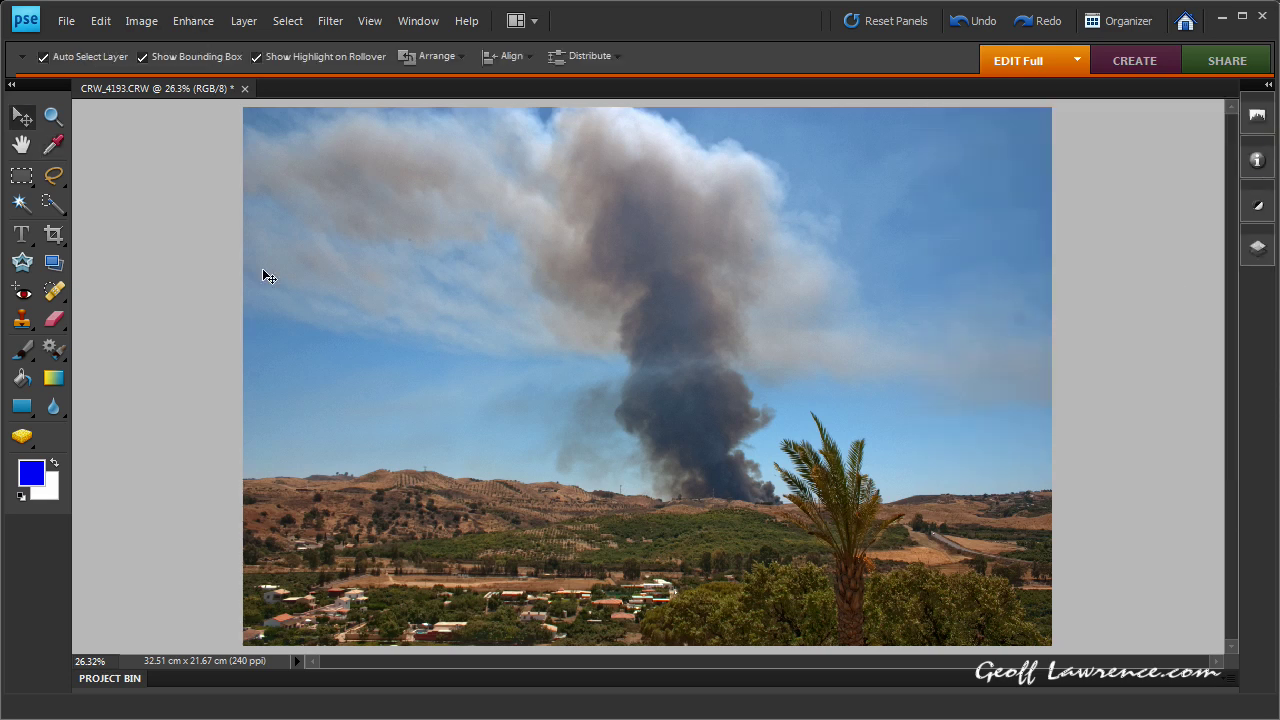
click(141, 24)
mouse_move(198, 24)
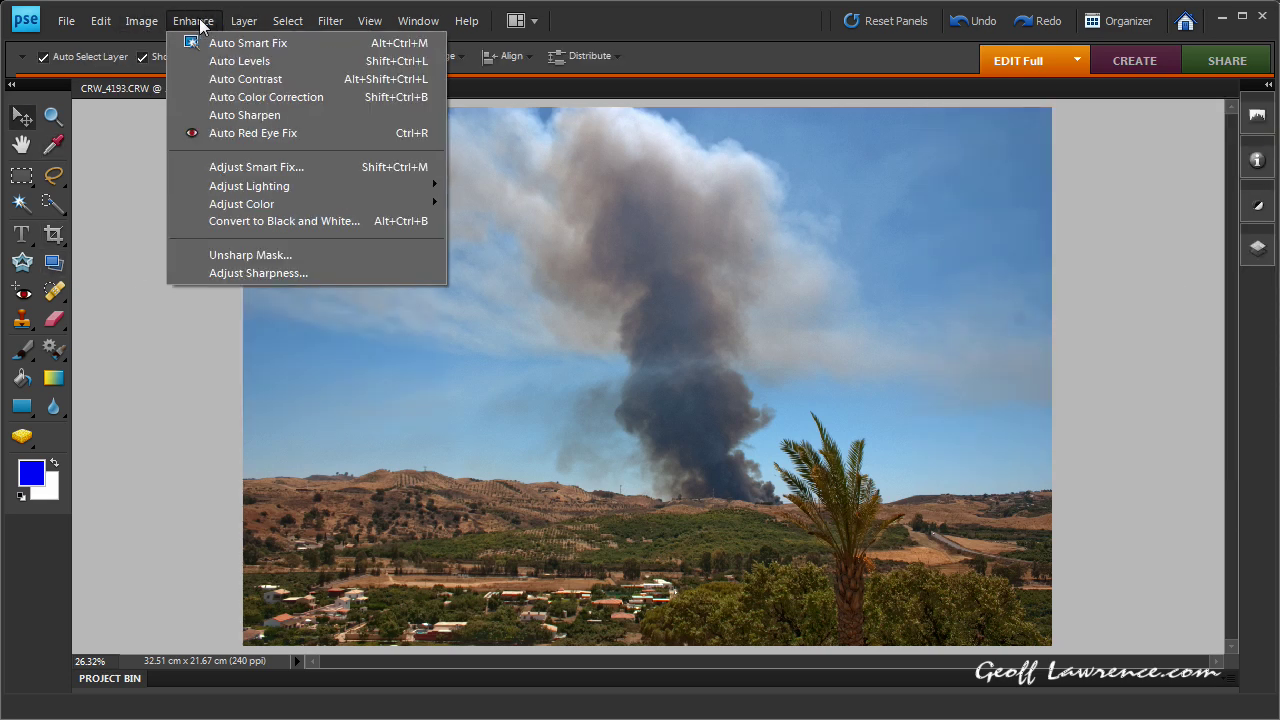
mouse_move(312, 184)
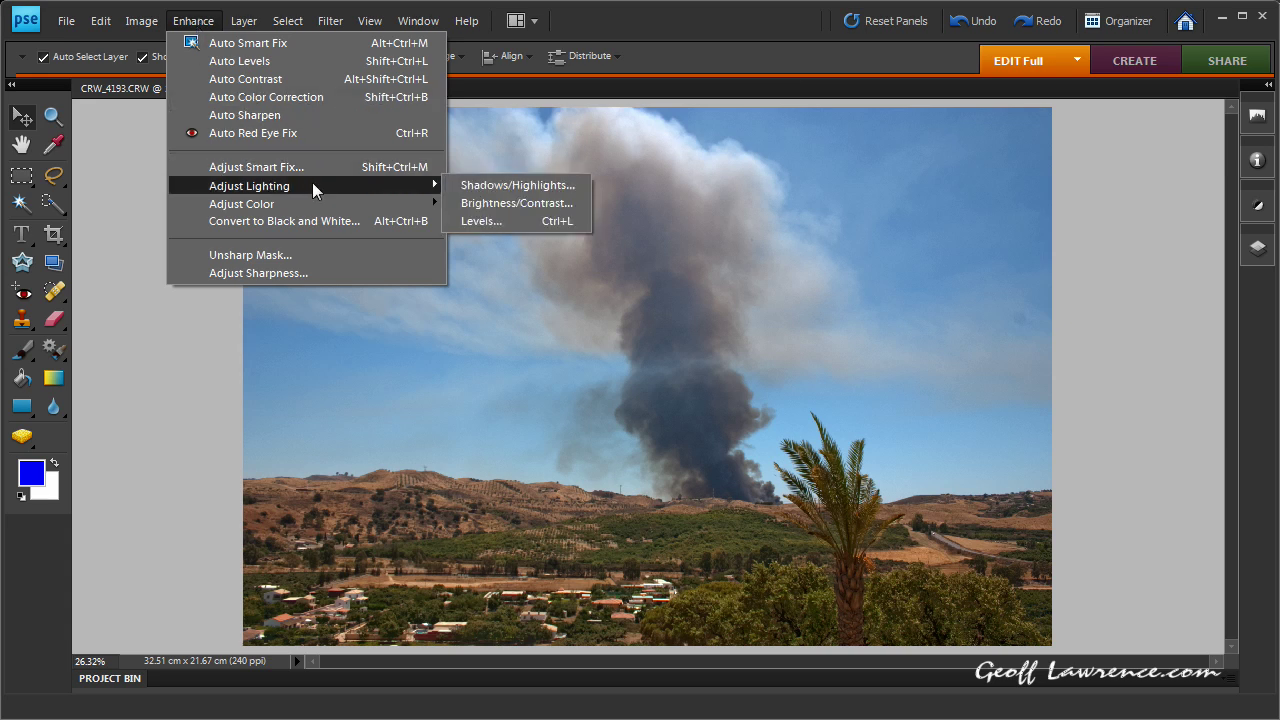
click(474, 220)
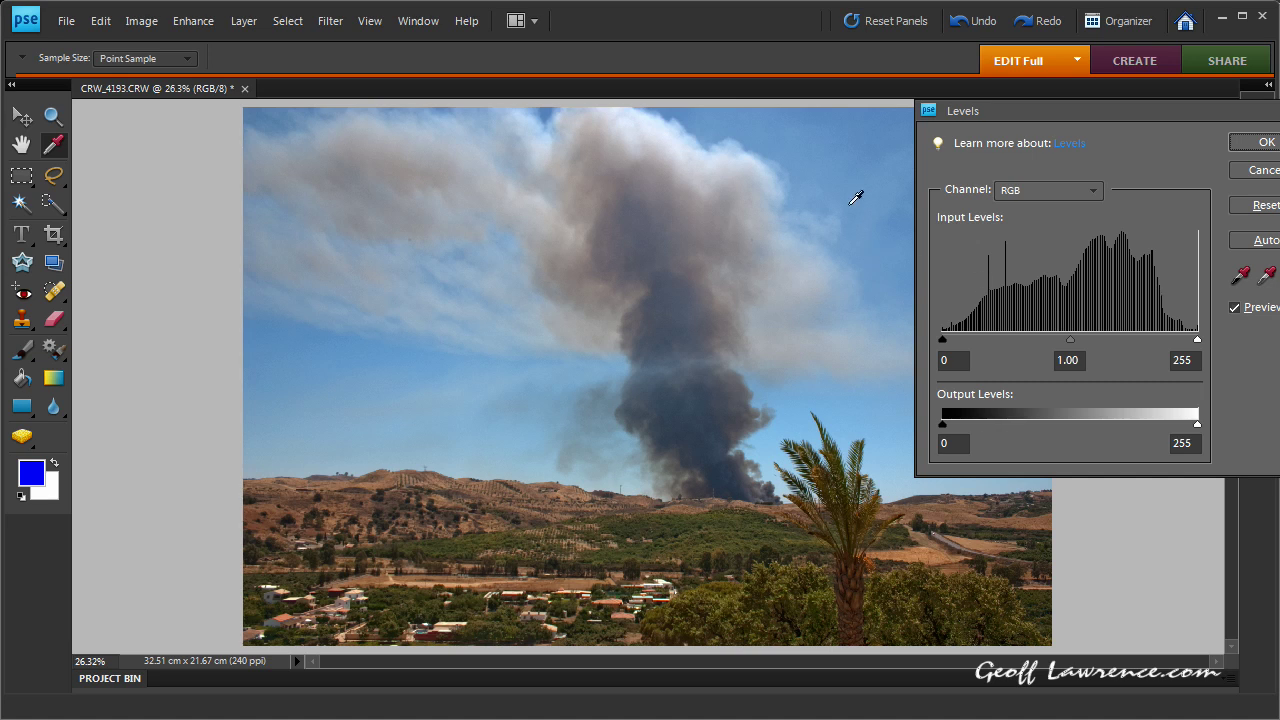
Dismiss the reopened Levels dialog with OK, keeping the brighter, bluer-sky correction
click(1266, 142)
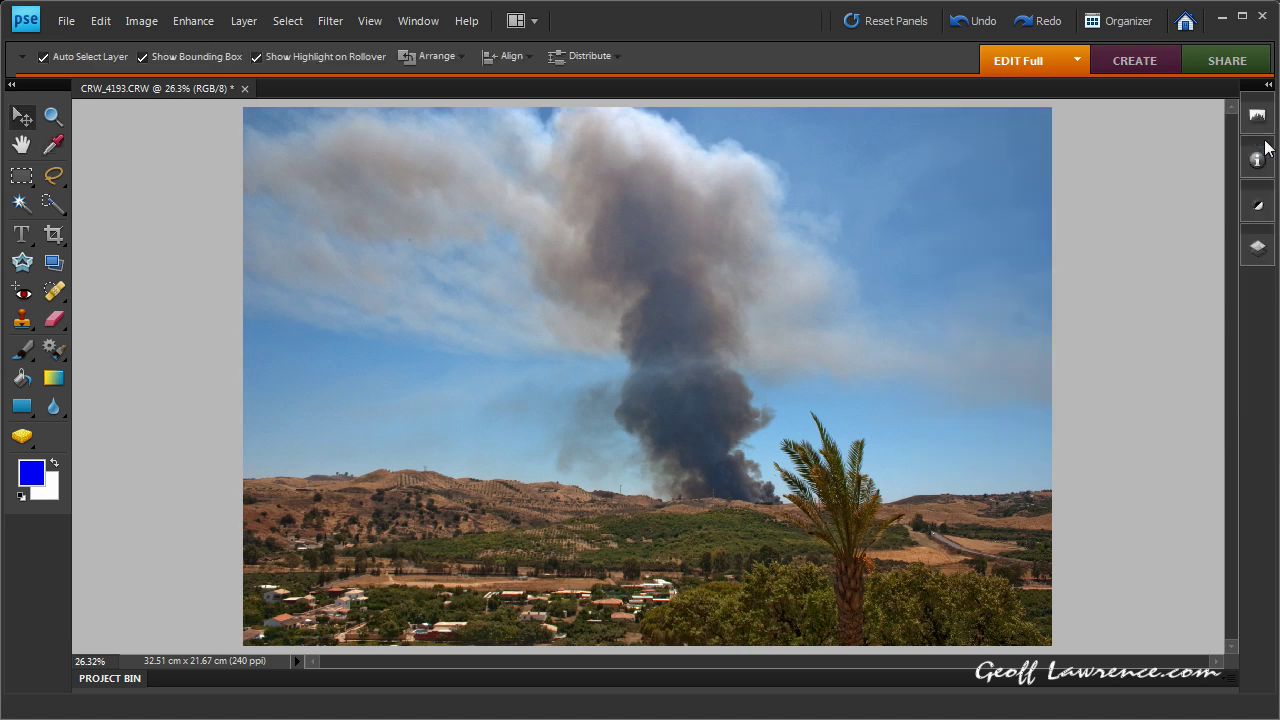